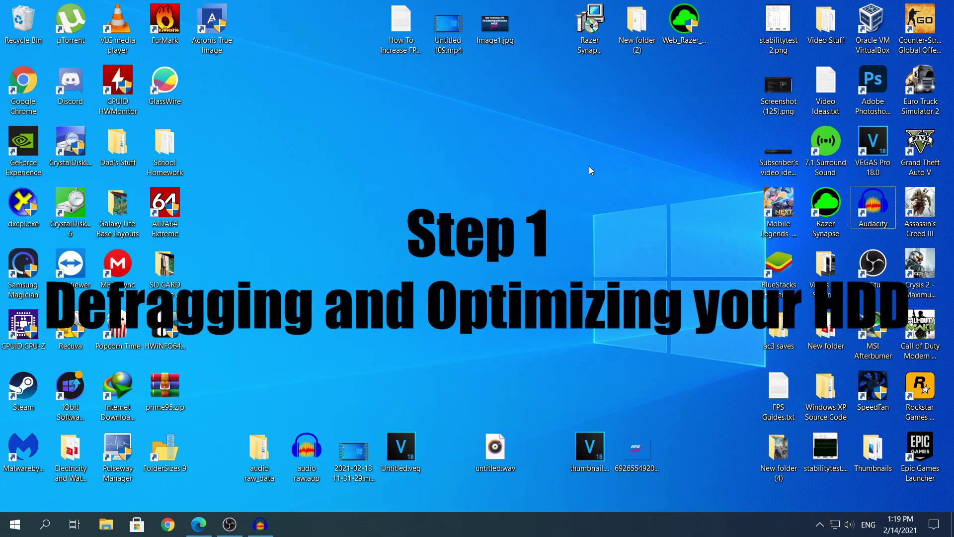
# Step: Search for 'defrag' and launch Defragment and Optimize Drives
pyautogui.click(45, 524)
pyautogui.write('defrag')
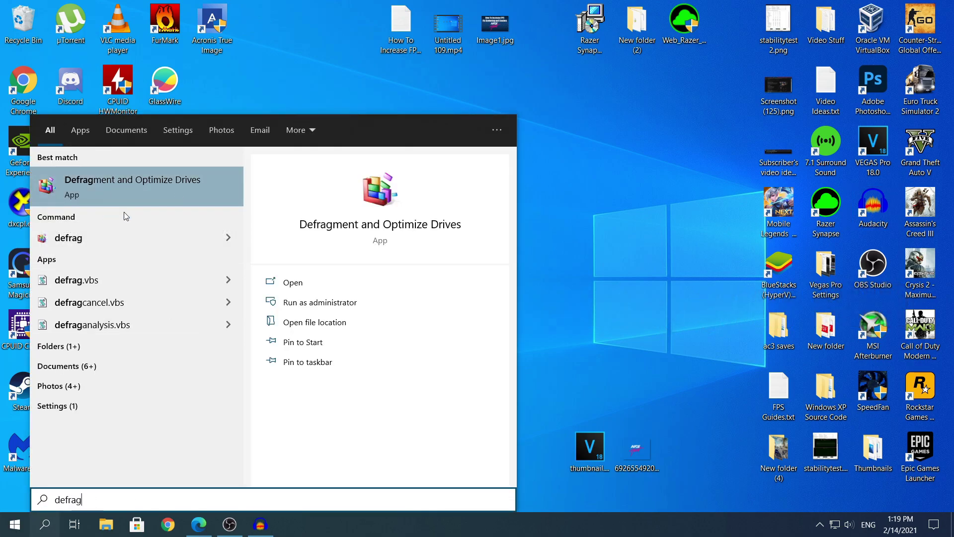
pyautogui.click(97, 181)
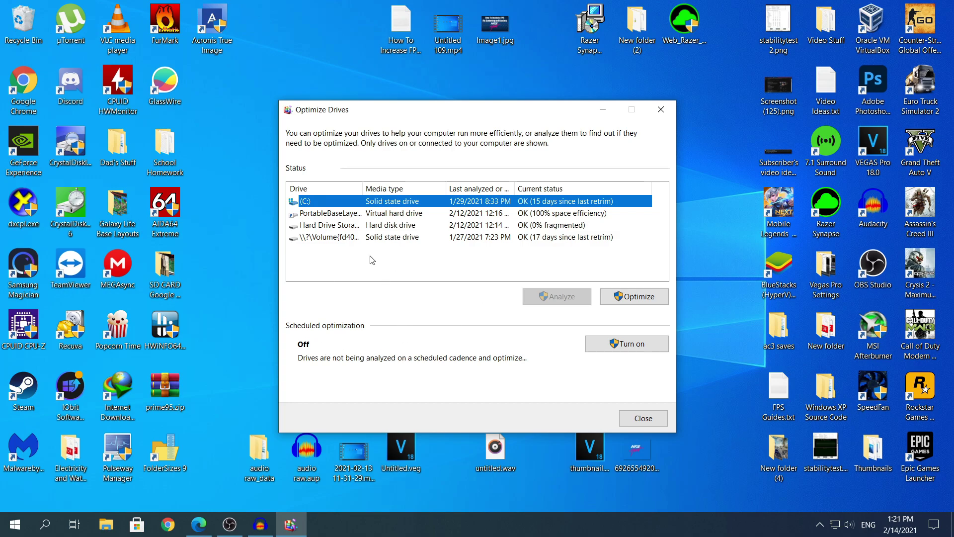
# Step: Confirm Hard Drive Storage (E:) shows 0% fragmented, then close Optimize Drives
pyautogui.click(329, 227)
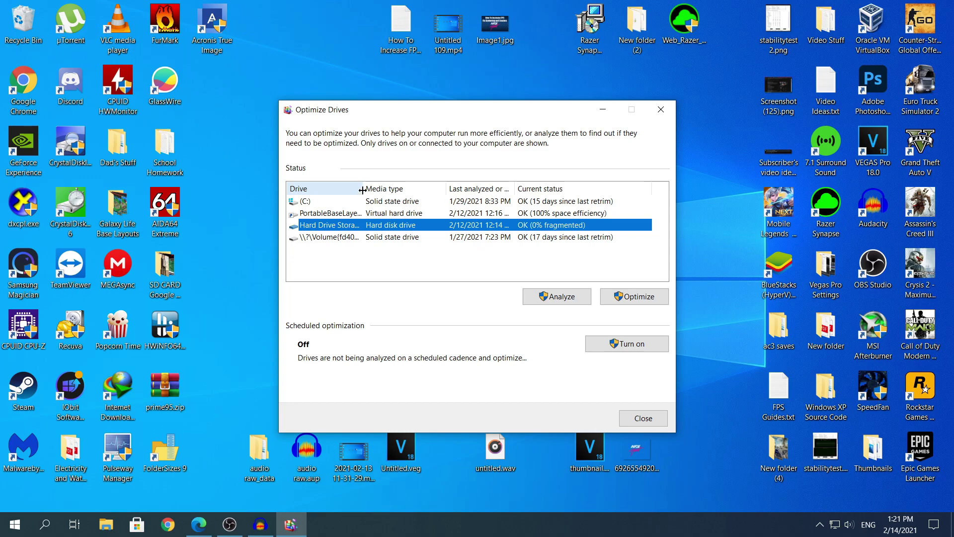
pyautogui.moveTo(362, 189); pyautogui.dragTo(384, 189)
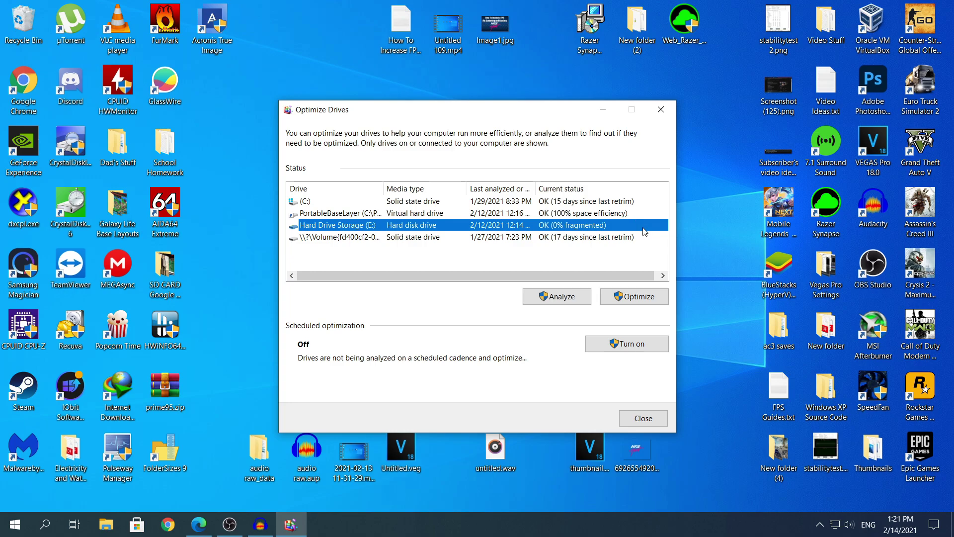
pyautogui.click(648, 256)
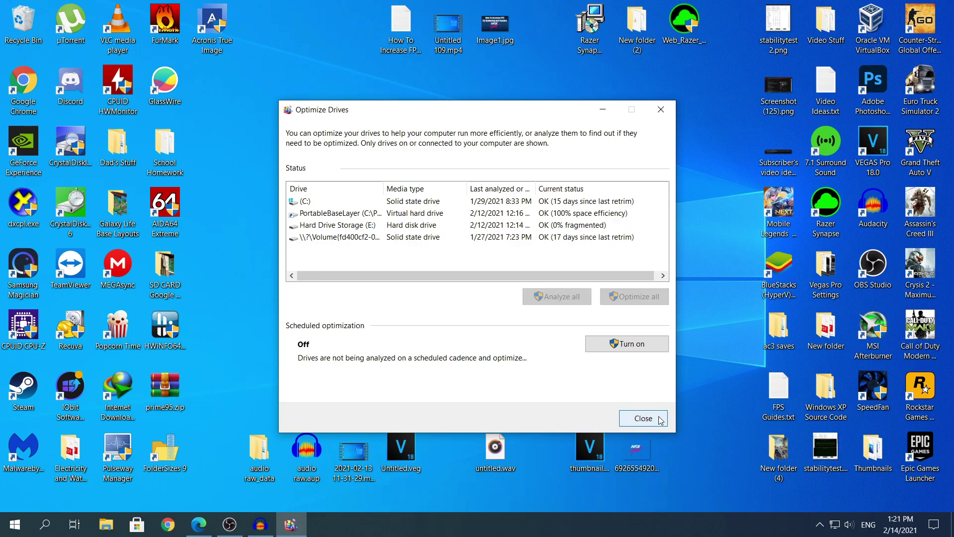
pyautogui.click(660, 419)
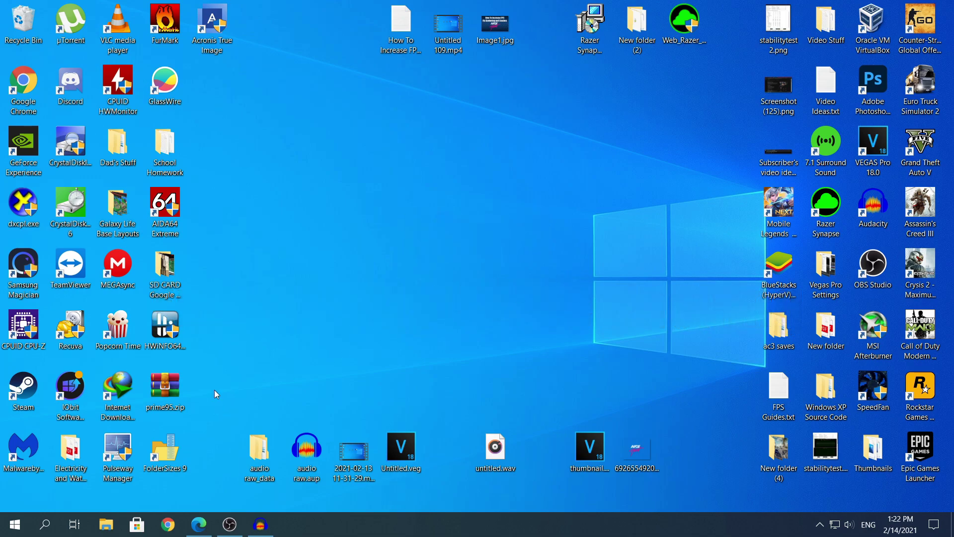
# Step: Open Device Manager from the Start quick menu and expand Disk drives
pyautogui.rightClick(7, 529)
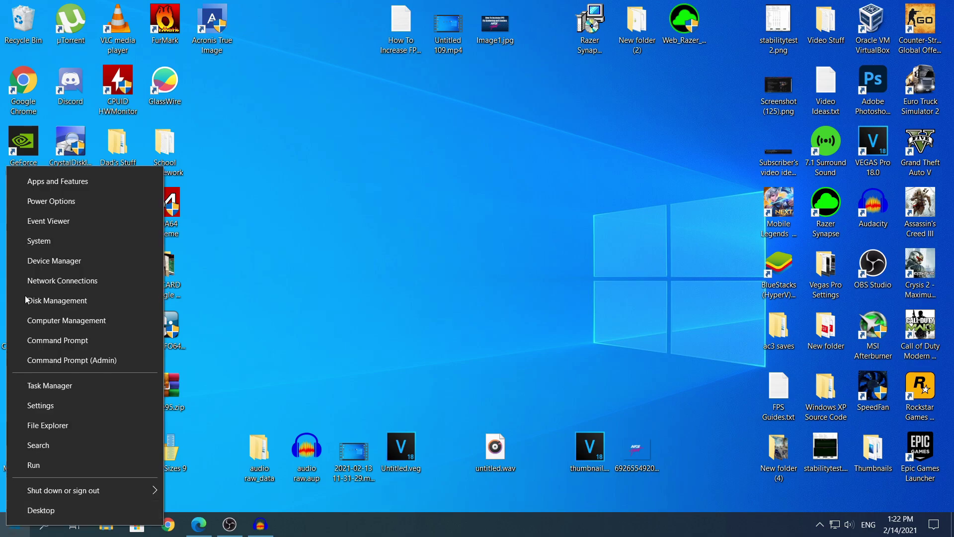
pyautogui.click(74, 262)
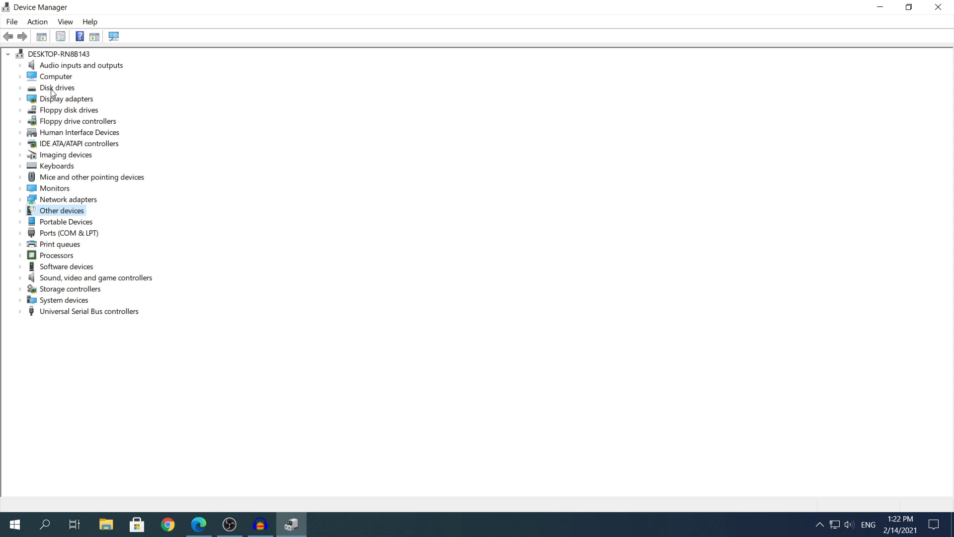
pyautogui.click(58, 88)
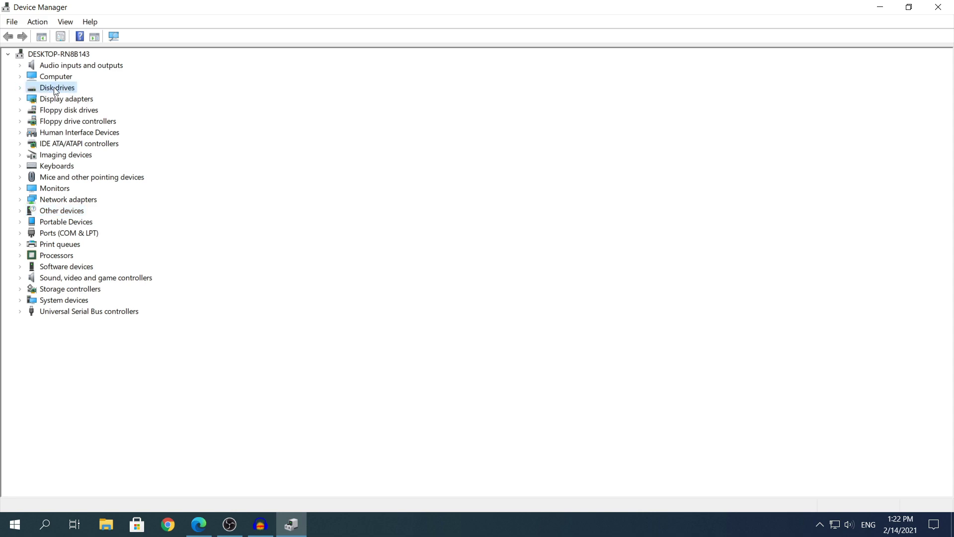
pyautogui.click(21, 88)
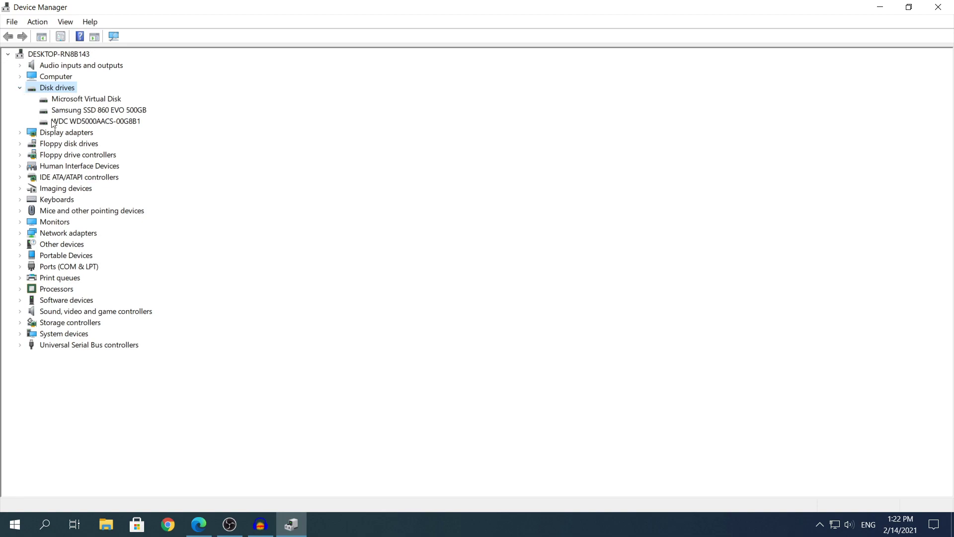
# Step: Open the Properties window of the WDC WD5000AACS-00G8B1 drive
pyautogui.click(80, 122)
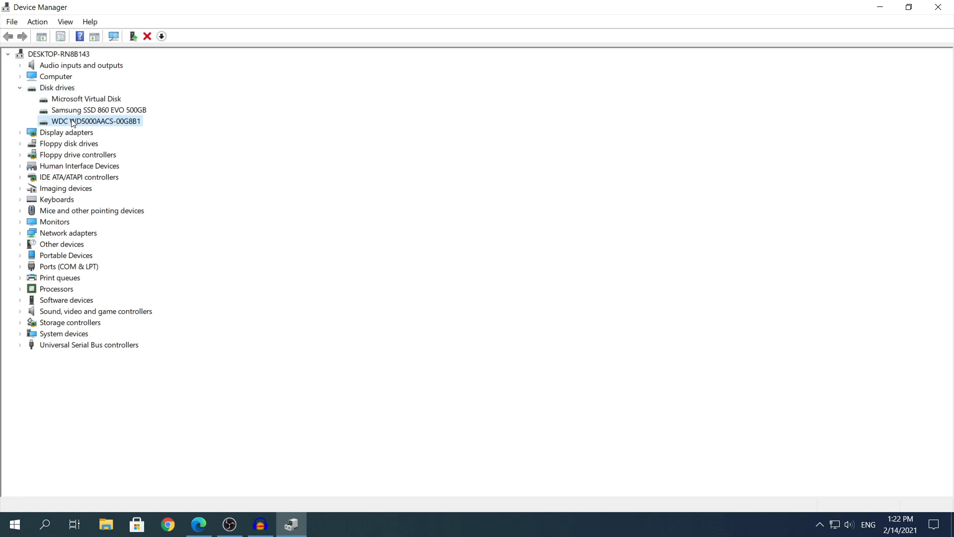
pyautogui.rightClick(72, 121)
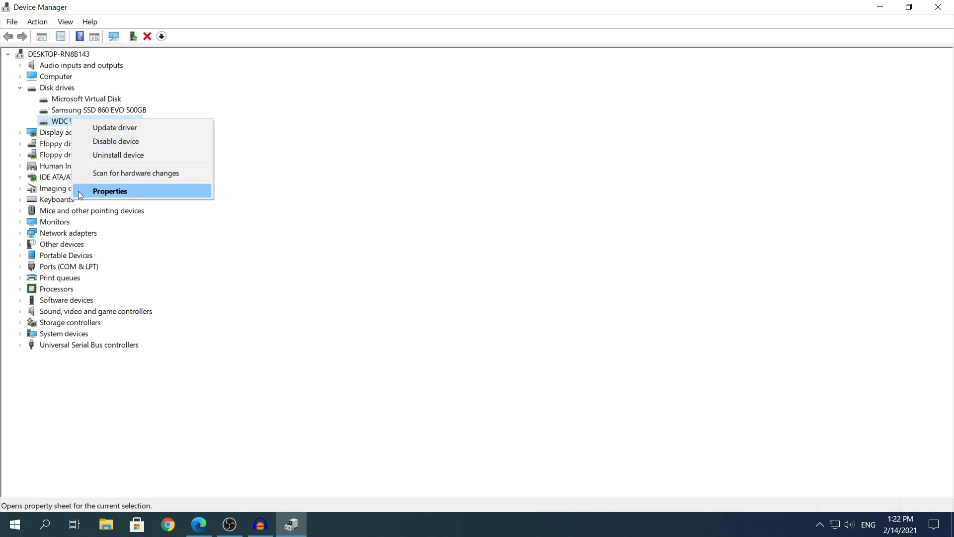
pyautogui.click(78, 191)
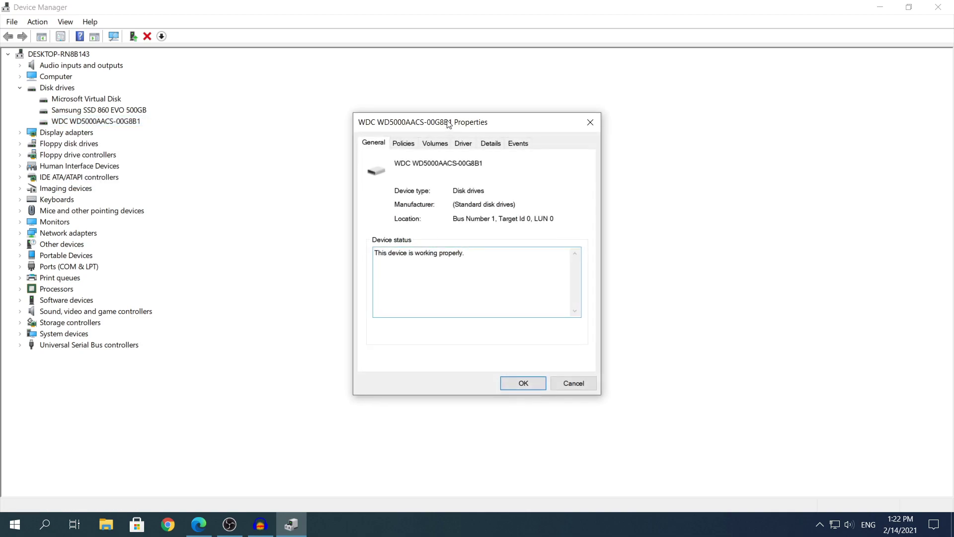
pyautogui.moveTo(449, 127); pyautogui.dragTo(441, 114)
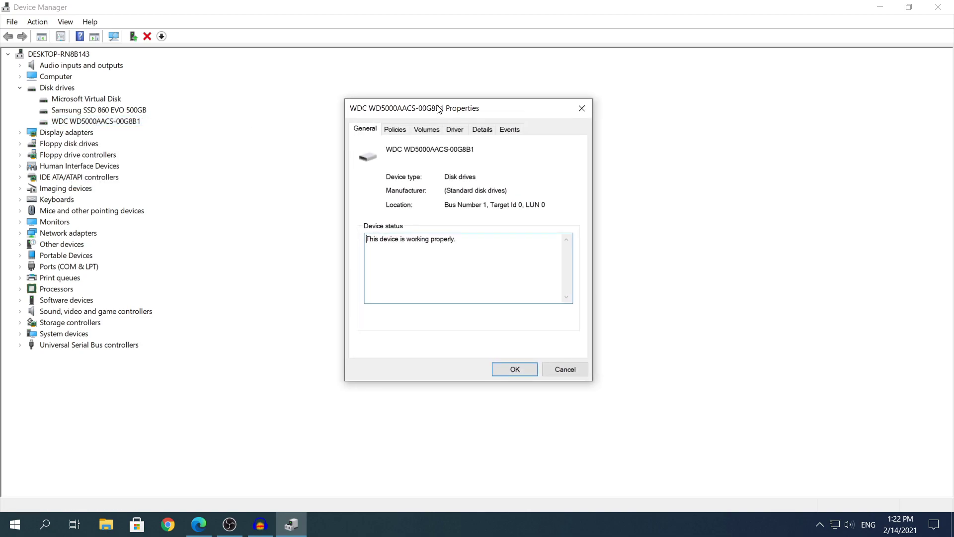
# Step: Verify 'Enable write caching on the device' is checked under Policies, then close Device Manager
pyautogui.click(389, 131)
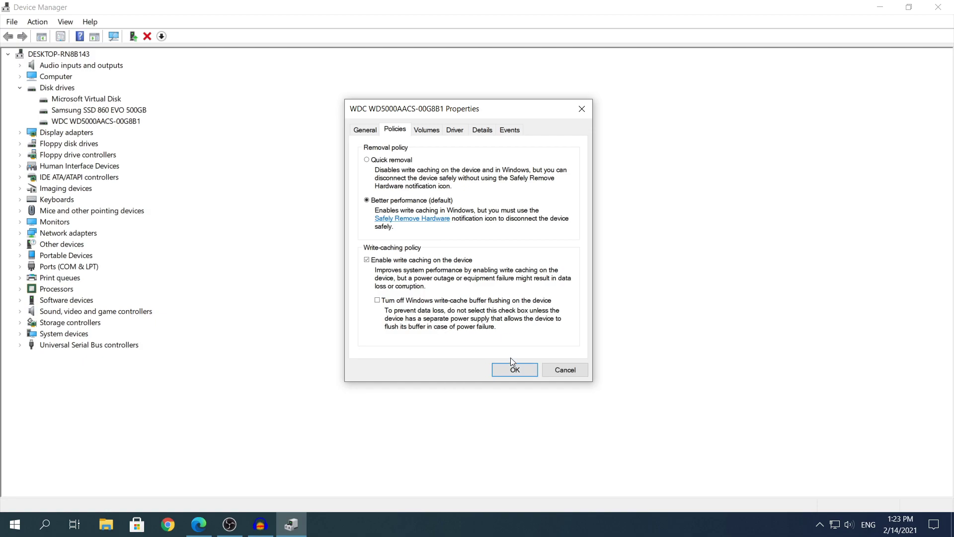
pyautogui.click(515, 369)
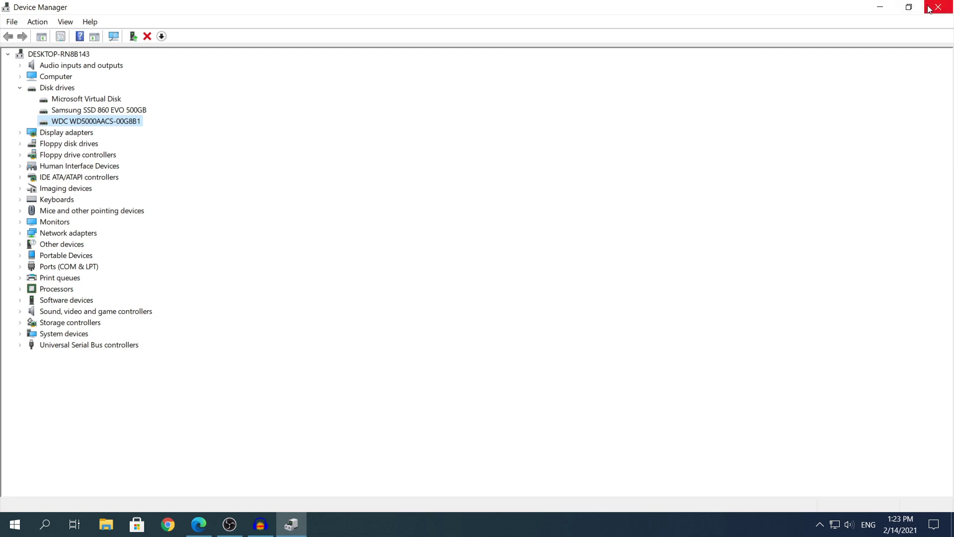
pyautogui.click(928, 9)
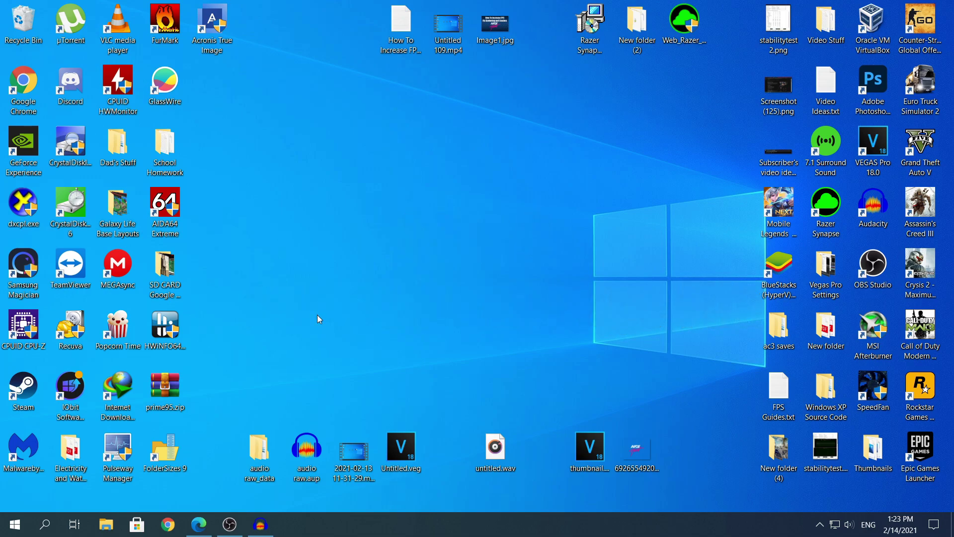
# Step: Reach System Properties' Advanced tab via Control Panel's System page and Advanced system settings
pyautogui.press('super')
pyautogui.write('control')
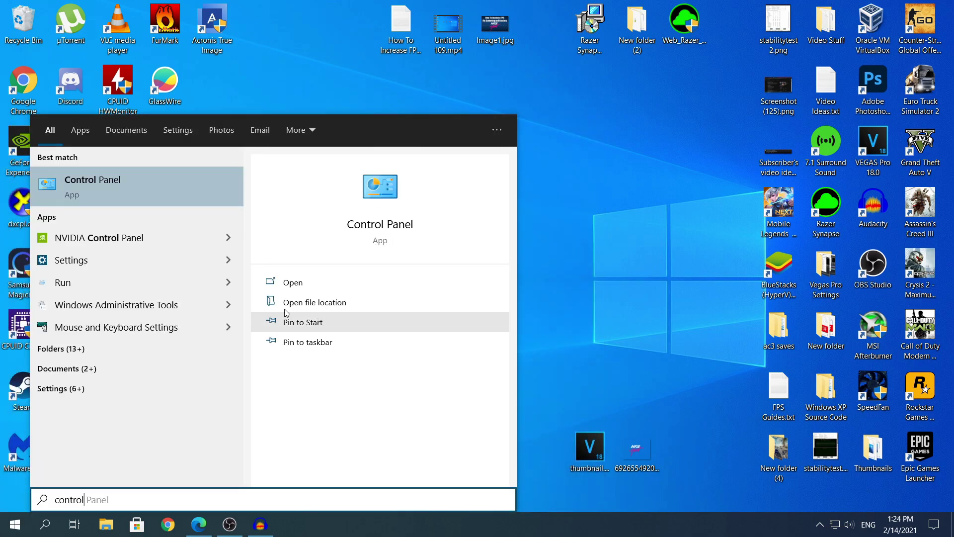
pyautogui.click(148, 177)
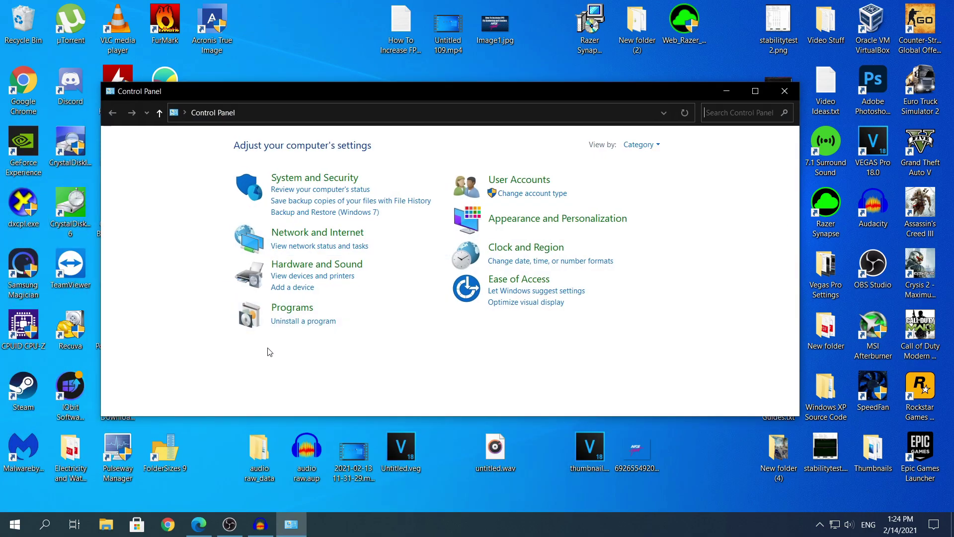
pyautogui.click(335, 180)
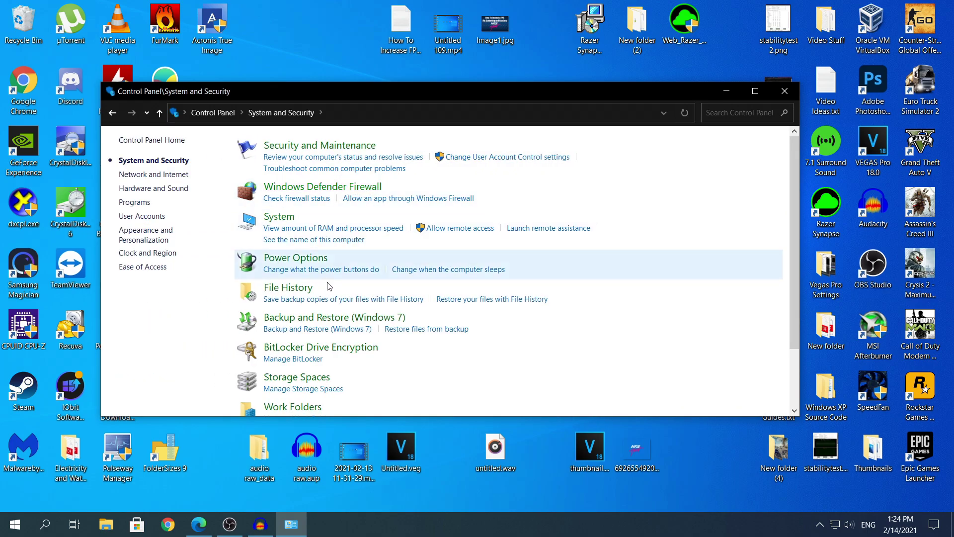
pyautogui.click(280, 217)
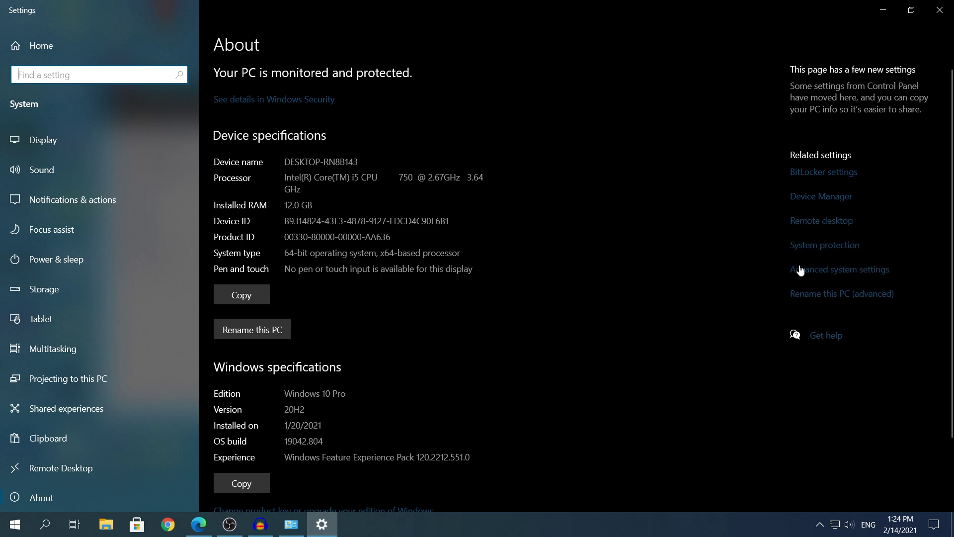
pyautogui.click(851, 269)
pyautogui.moveTo(231, 94); pyautogui.dragTo(351, 113)
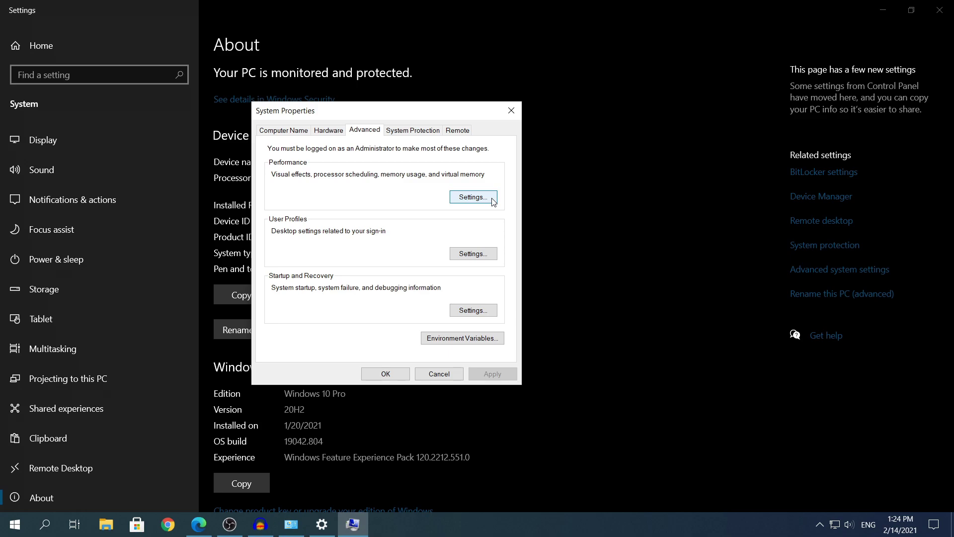
# Step: Open the Virtual Memory dialog from Performance Options' Advanced tab
pyautogui.click(473, 197)
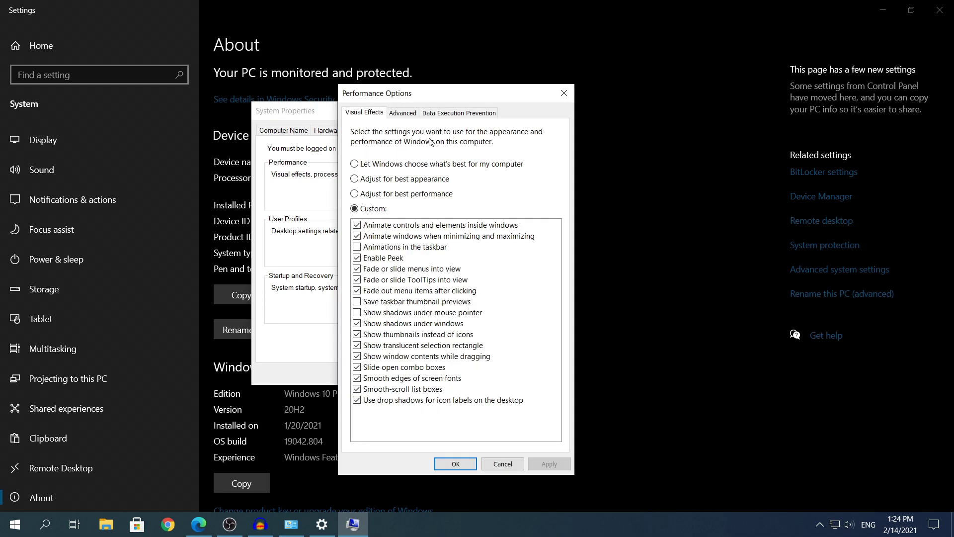
pyautogui.click(402, 114)
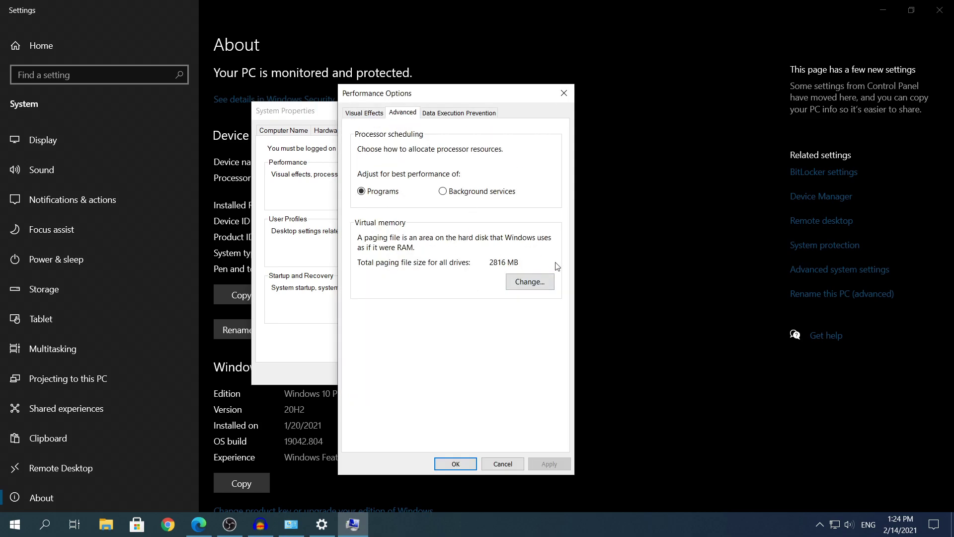
pyautogui.click(537, 284)
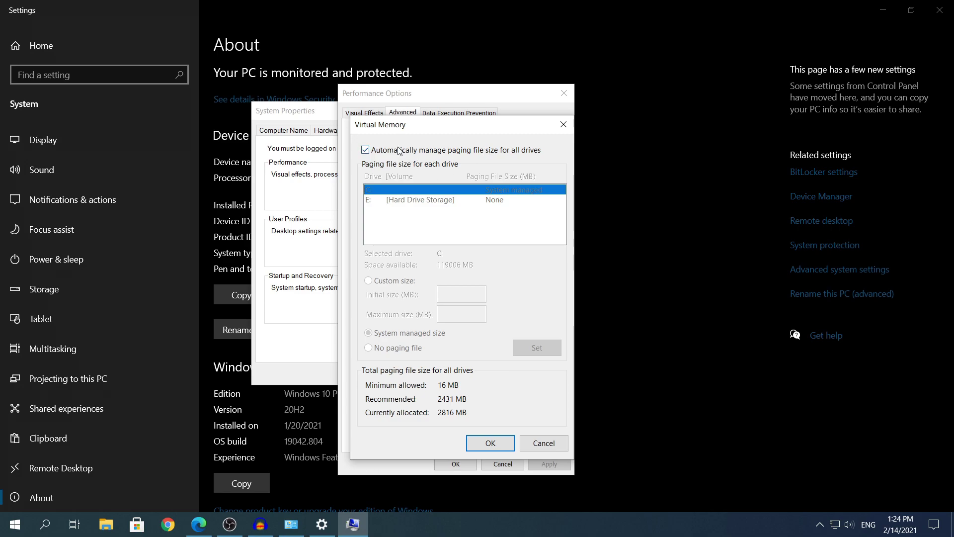
# Step: Inspect the C: and E: paging files, keep automatic management on, and acknowledge the restart notice
pyautogui.click(374, 148)
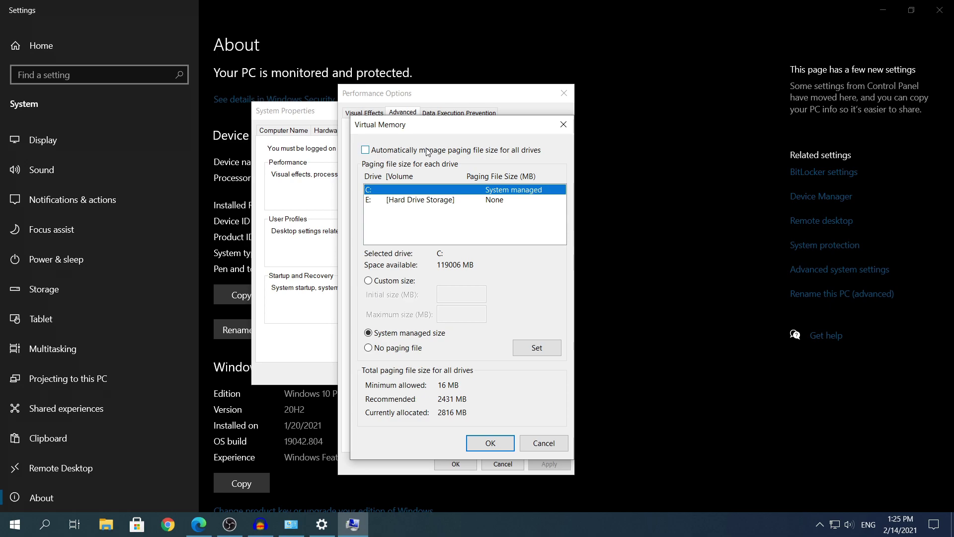
pyautogui.click(413, 199)
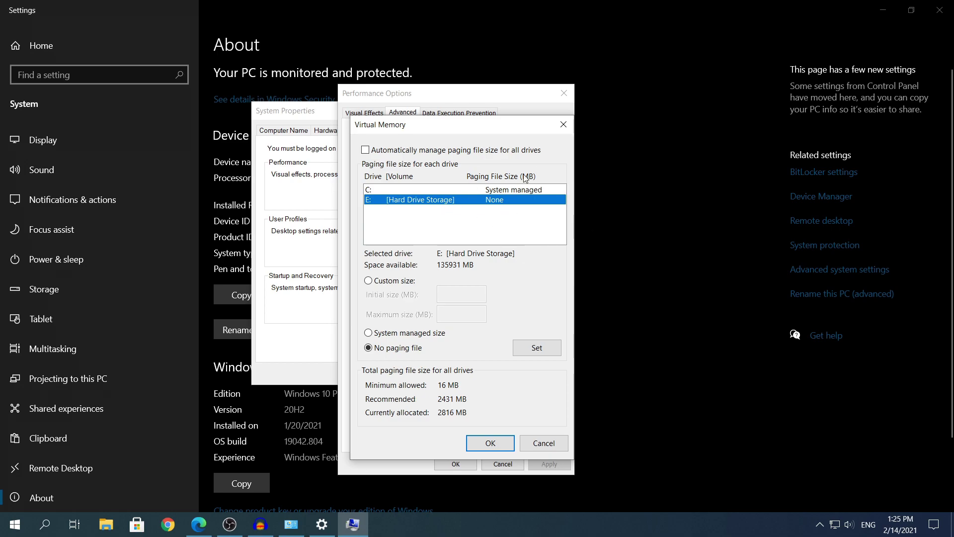
pyautogui.click(518, 190)
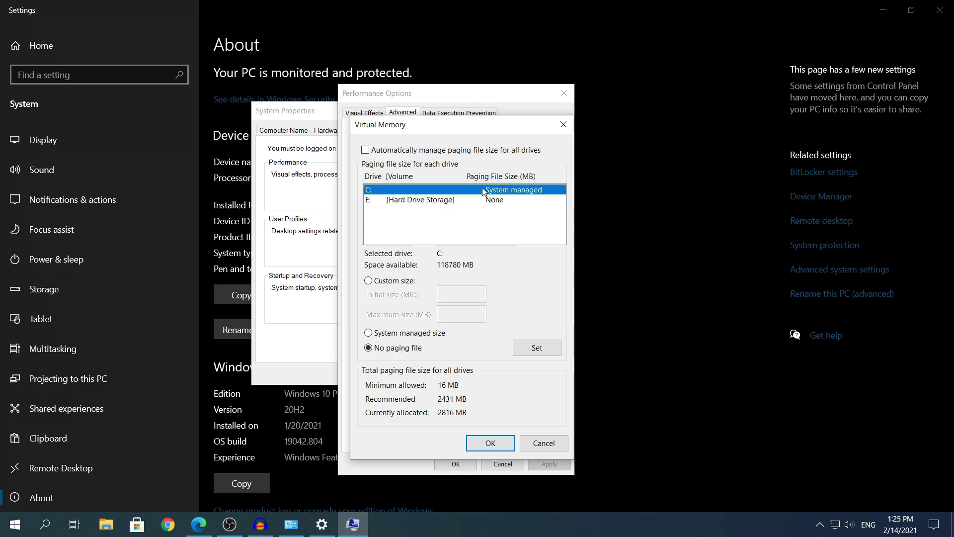
pyautogui.click(390, 152)
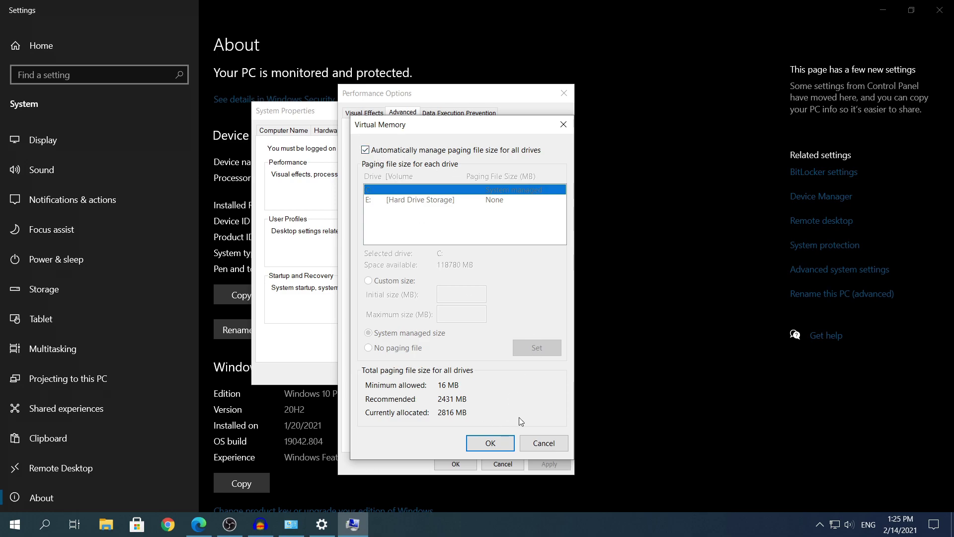
pyautogui.click(487, 443)
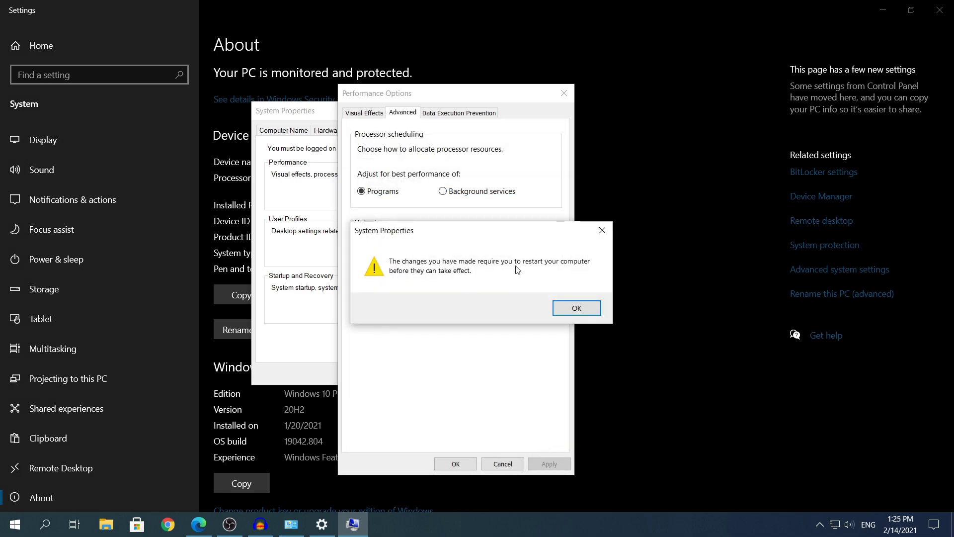
pyautogui.click(565, 312)
# Step: Close Performance Options and System Properties with OK, keeping the settings
pyautogui.click(472, 464)
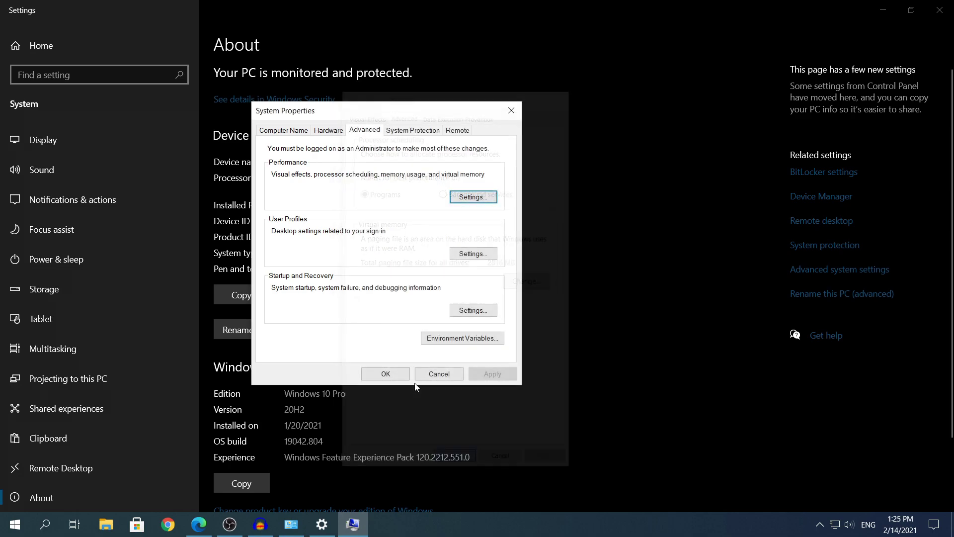
pyautogui.click(398, 374)
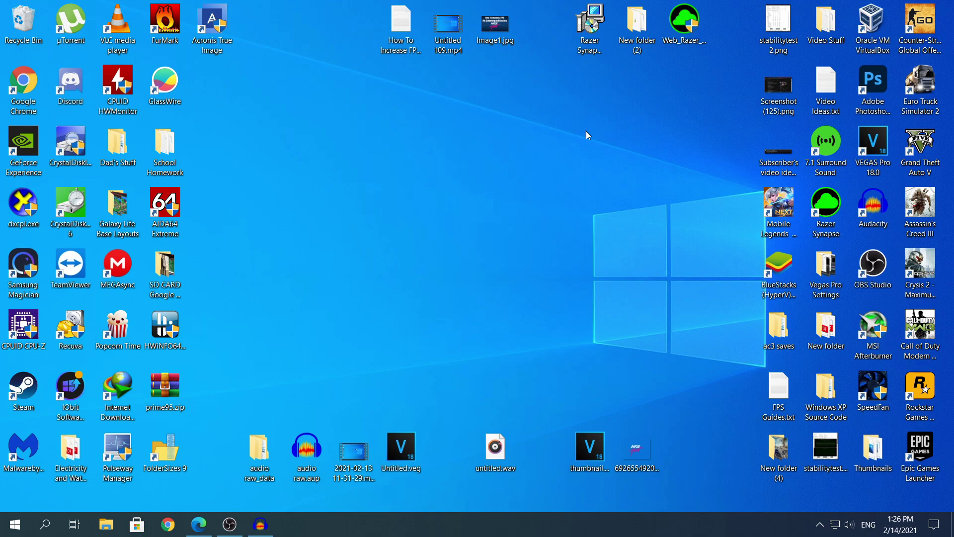
pyautogui.click(44, 524)
pyautogui.write('control')
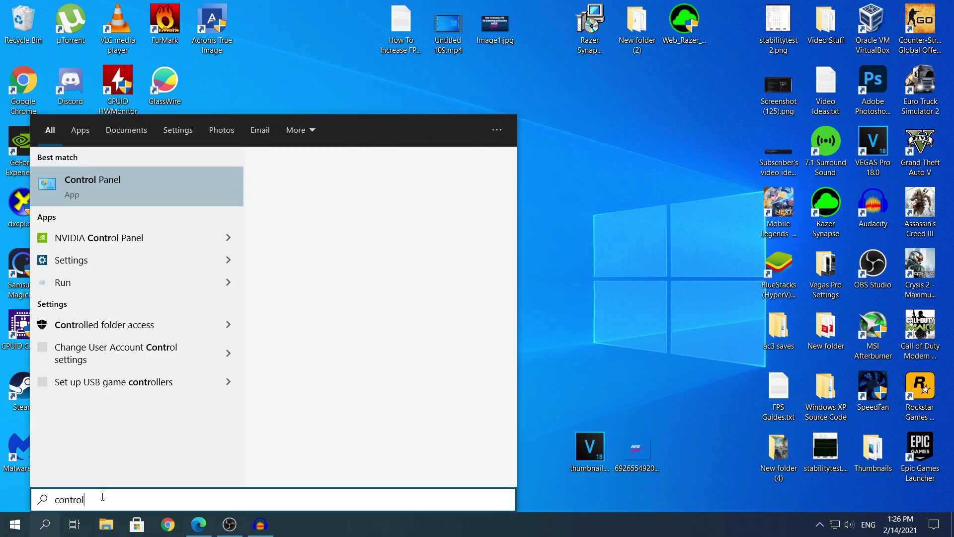
pyautogui.press('Return')
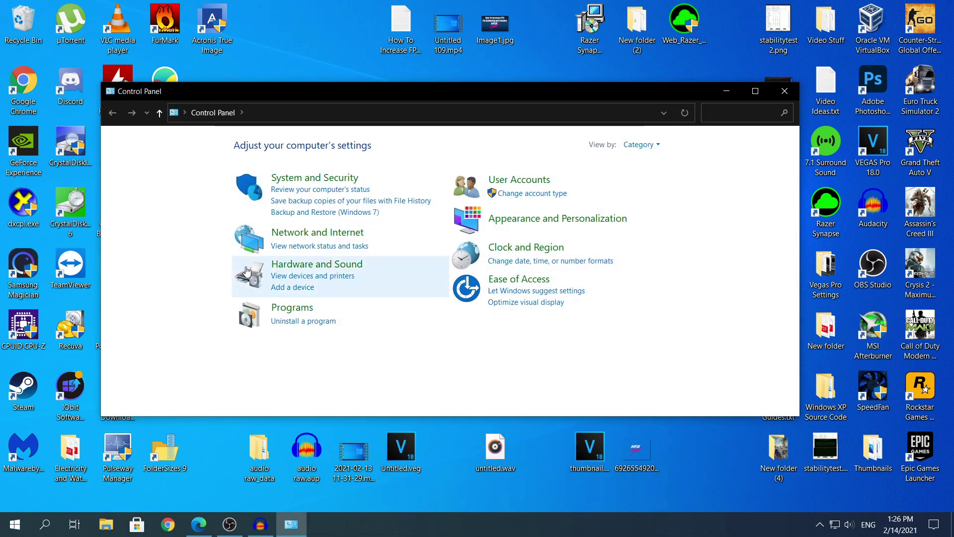
pyautogui.click(315, 322)
pyautogui.click(440, 277)
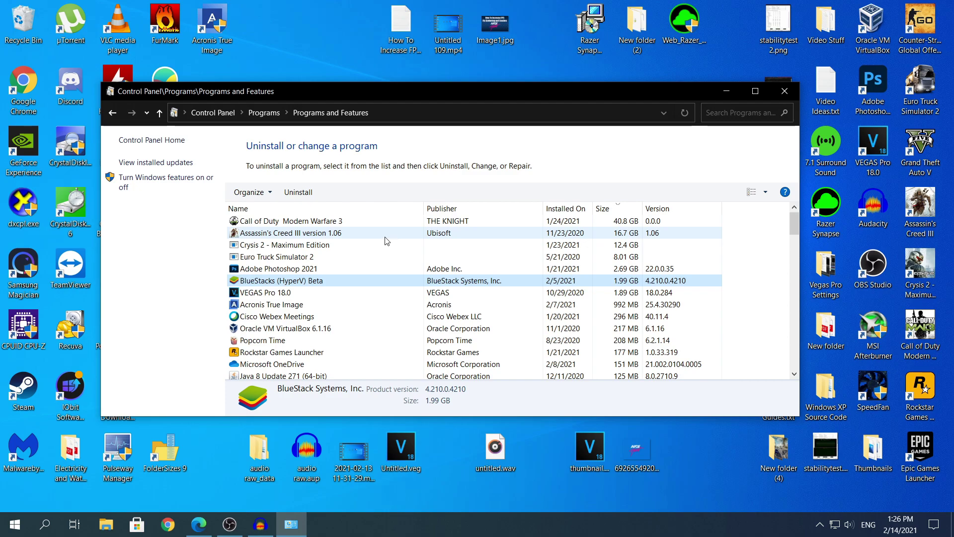
pyautogui.scroll(-10, 385, 240)
pyautogui.scroll(-5, 386, 240)
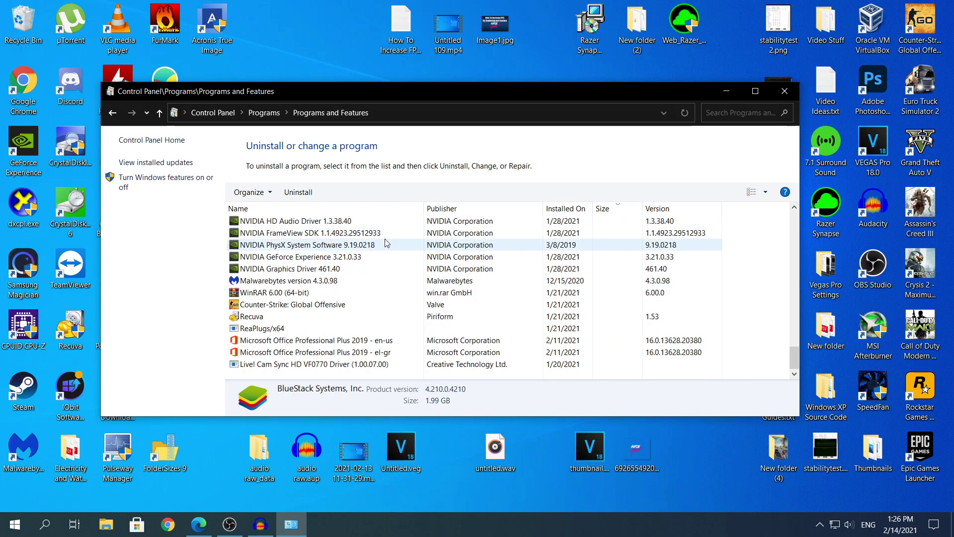
pyautogui.scroll(15, 387, 271)
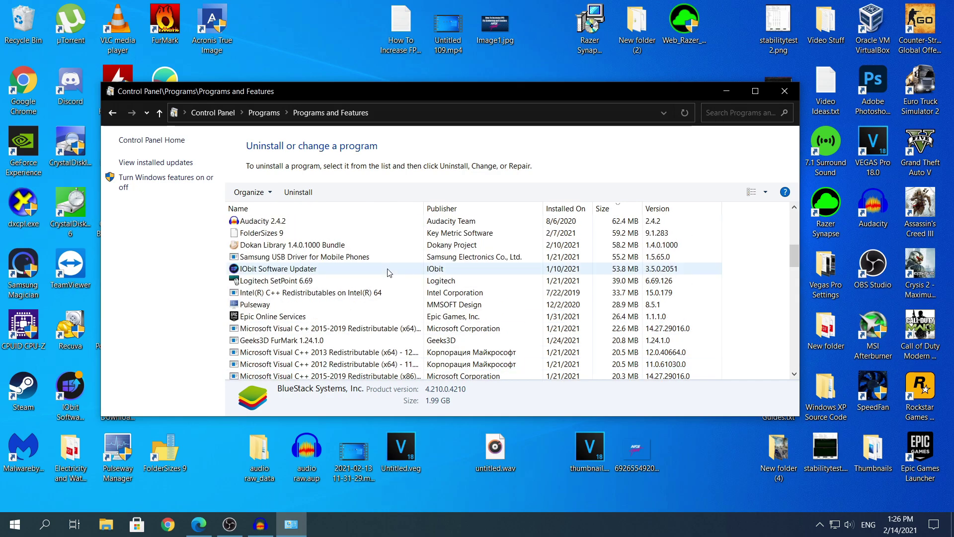
pyautogui.click(785, 91)
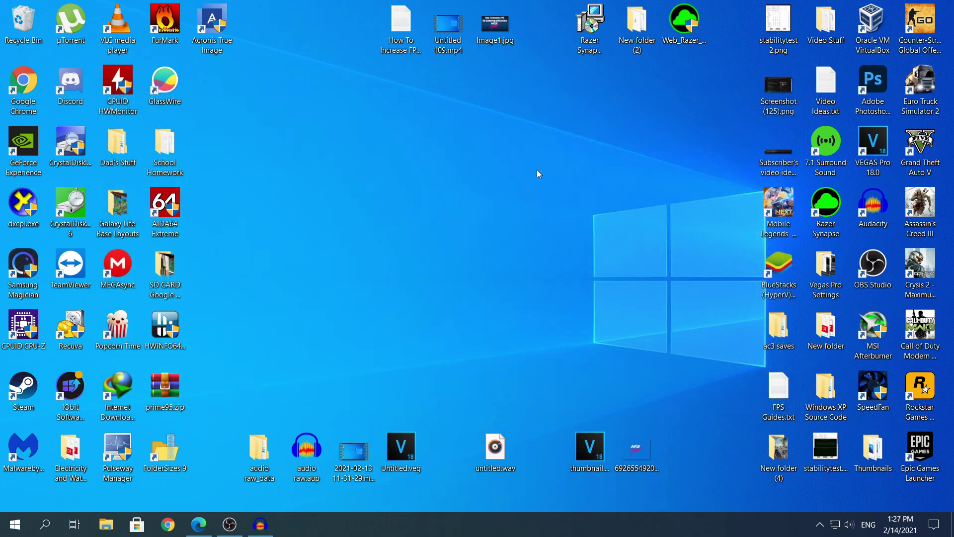